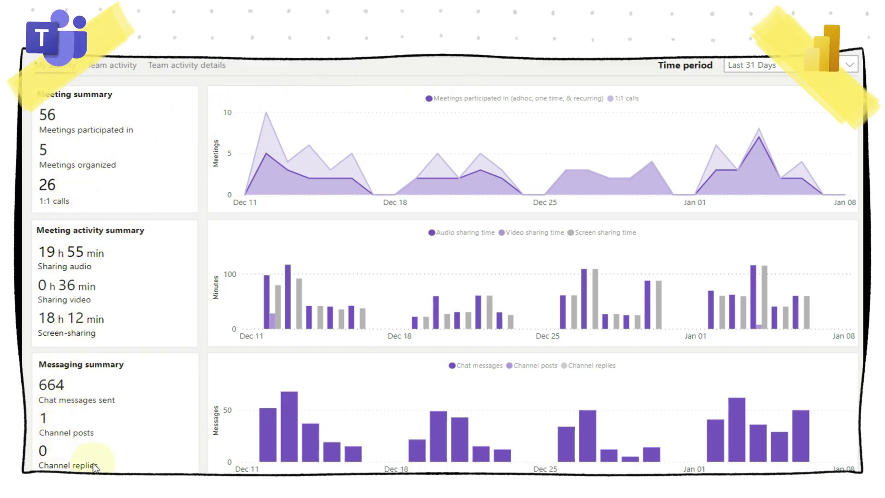
Step: Switch the My activity report's time period from Last 31 Days to Last 90 Days
mouse_move(285, 442)
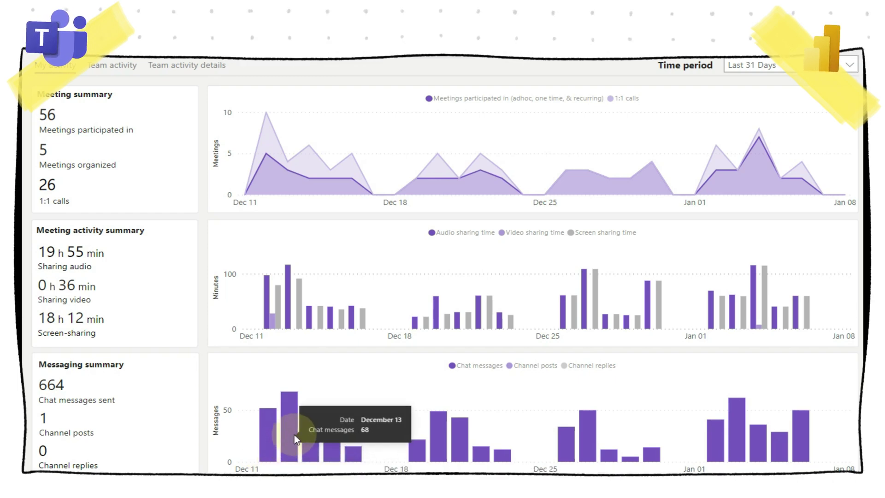
mouse_move(272, 315)
mouse_move(292, 164)
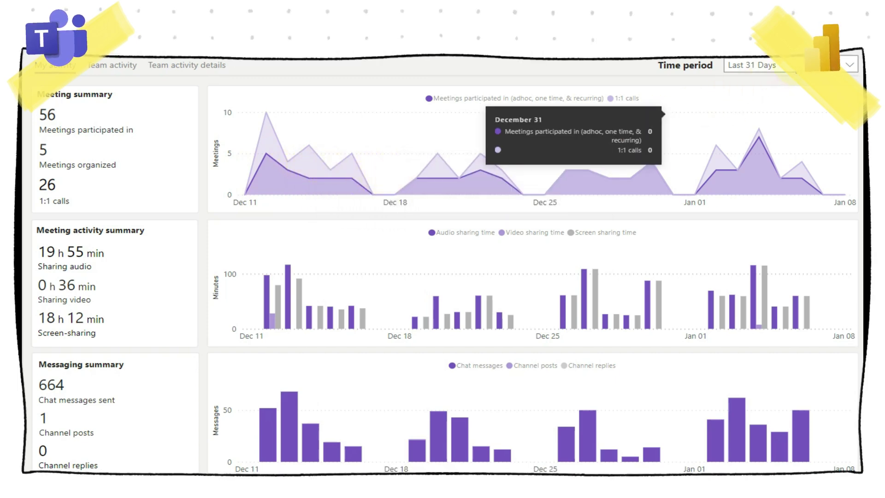
left_click(760, 65)
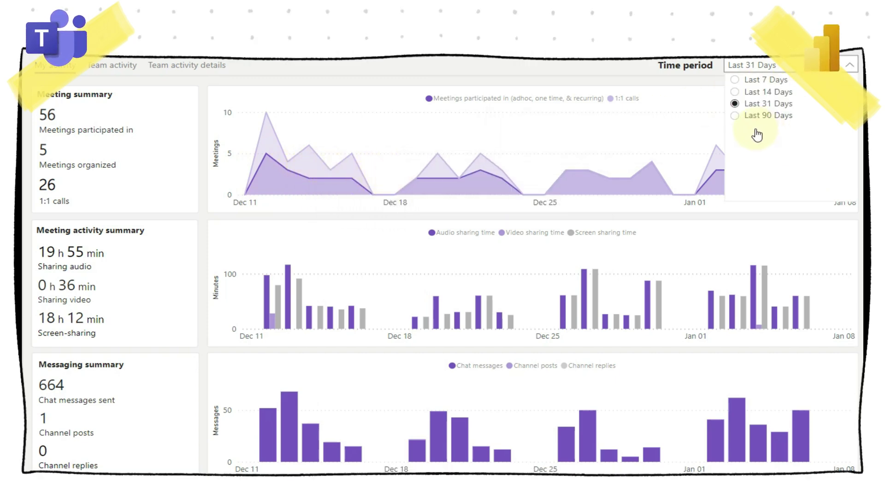
left_click(736, 117)
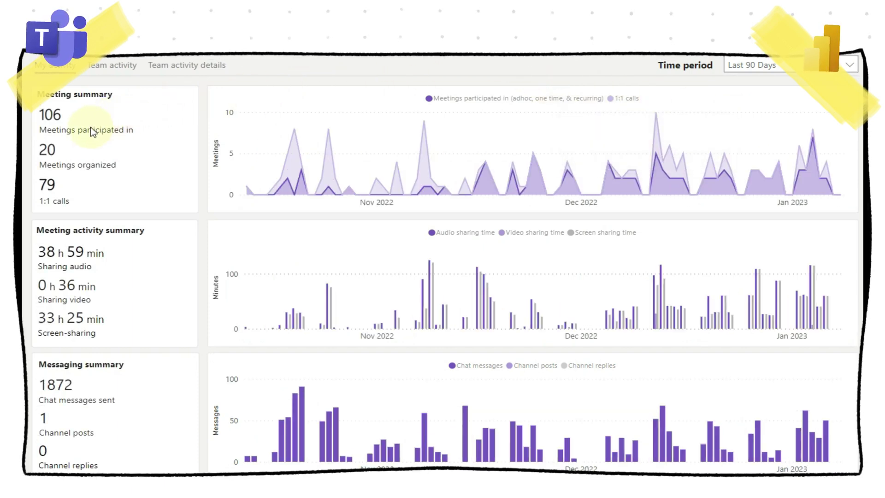
left_click(186, 65)
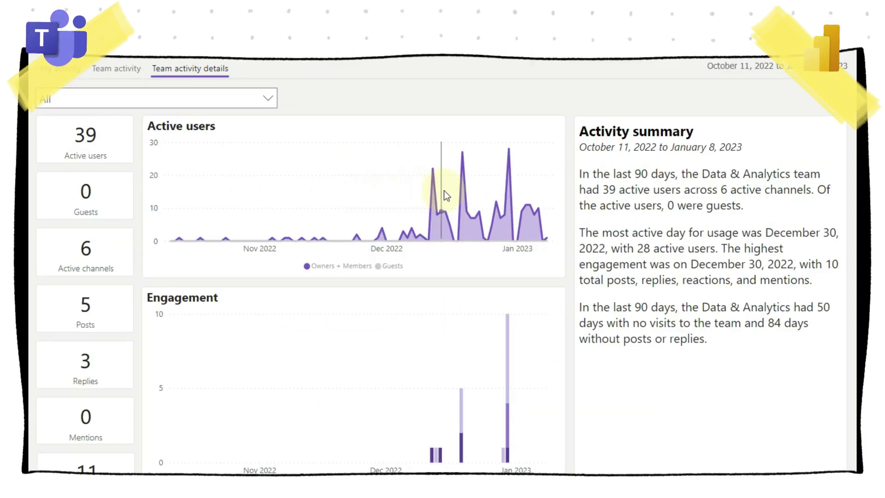
mouse_move(468, 190)
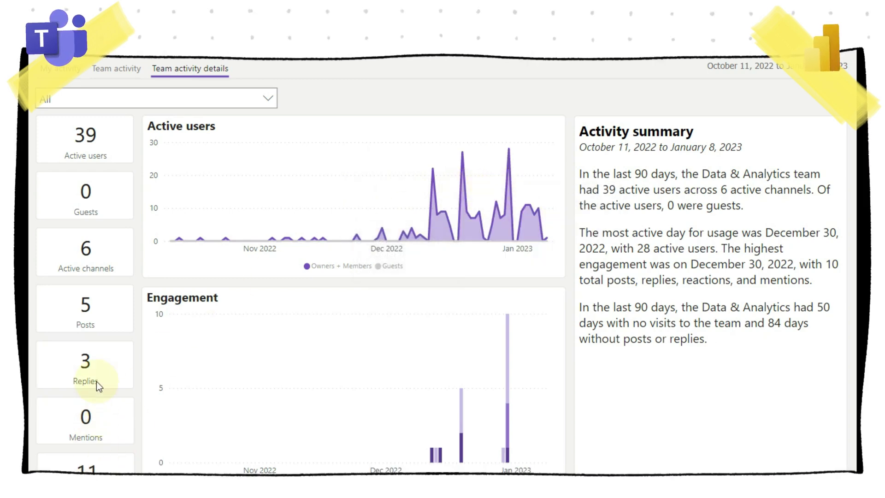
left_click(96, 101)
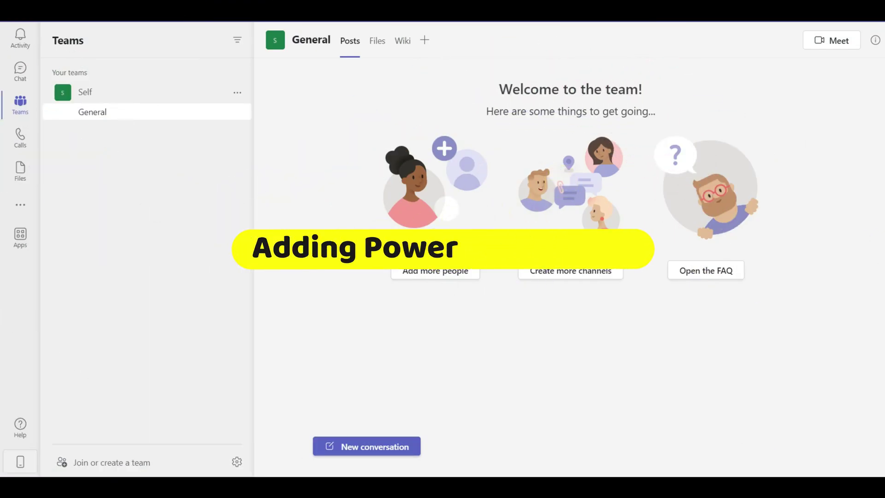
Step: Browse the available Teams apps and search for 'power bi'
left_click(21, 208)
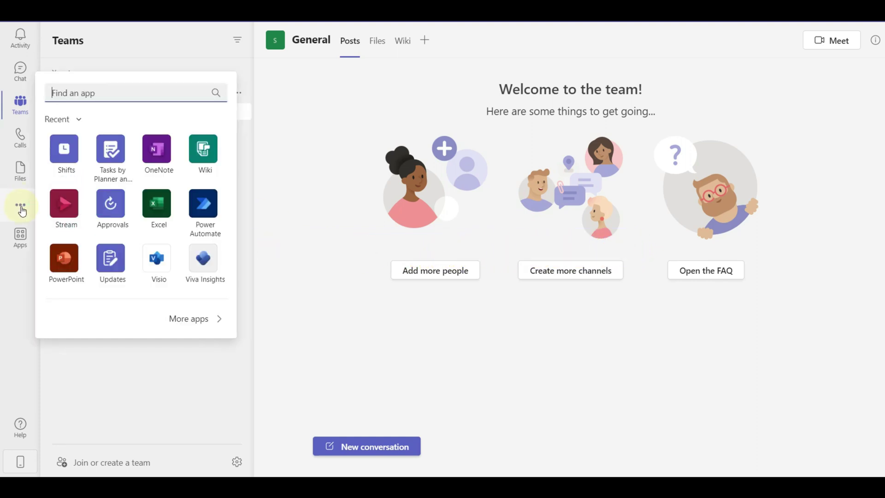
left_click(186, 318)
left_click(73, 92)
type("power bi")
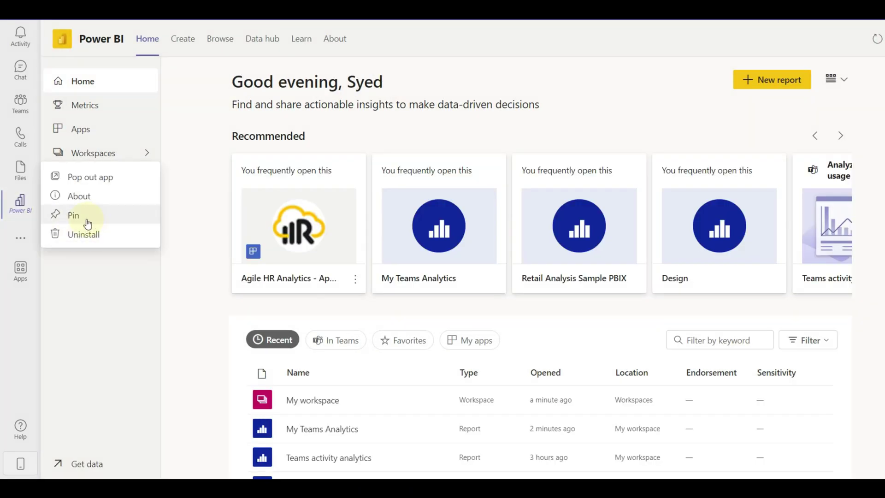
Step: Pin the Power BI app in Teams
left_click(88, 224)
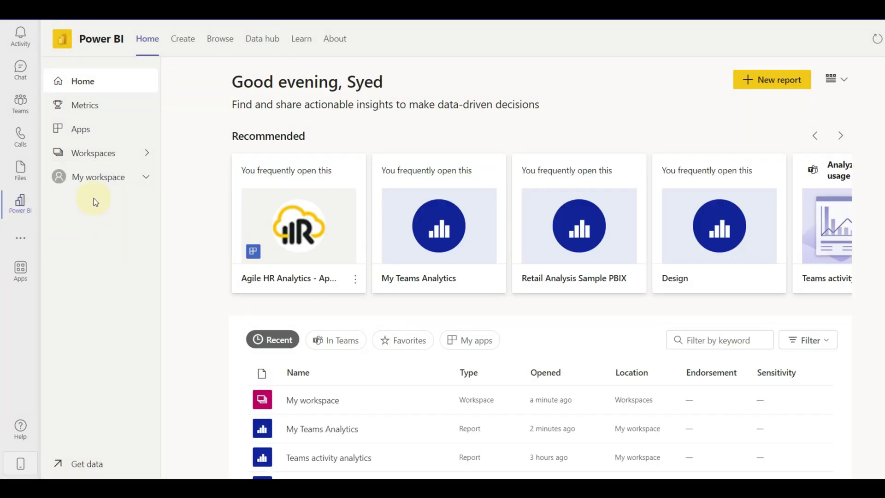
scroll(327, 268, "down", 5)
scroll(352, 302, "up", 2)
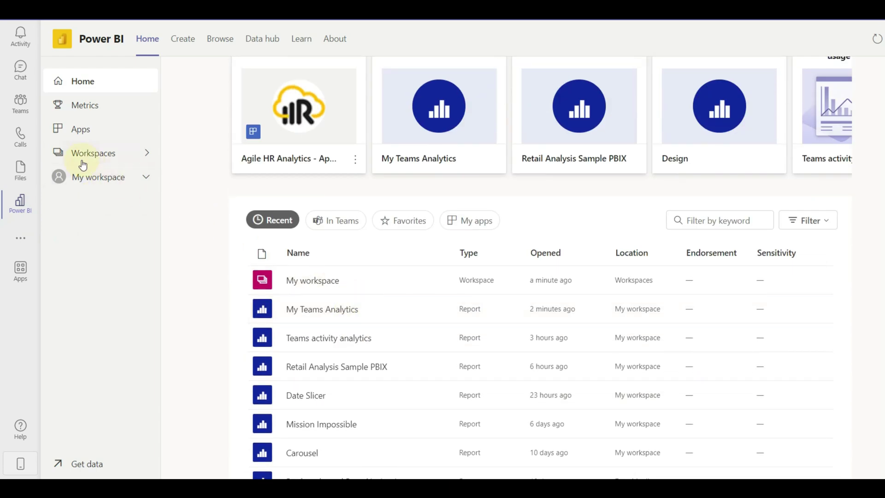
Step: Open My workspace with All items listed and show the Airline Delay dataset's options
left_click(92, 153)
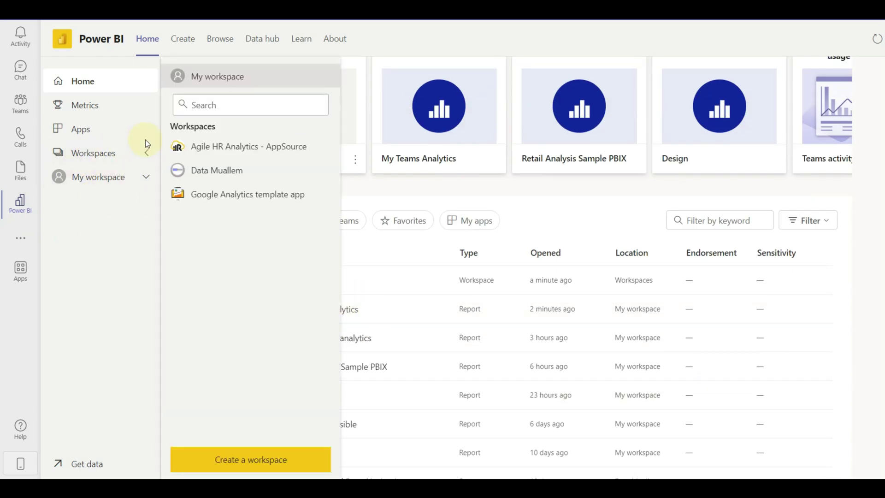
left_click(230, 78)
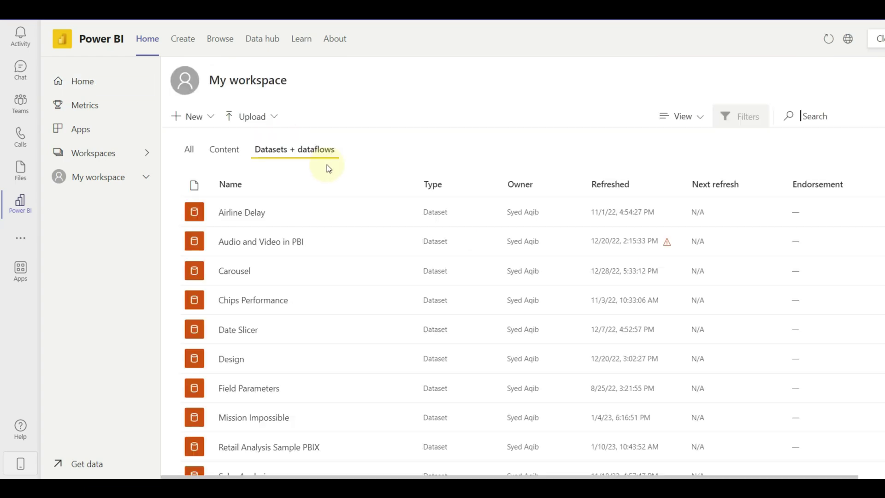
left_click(224, 151)
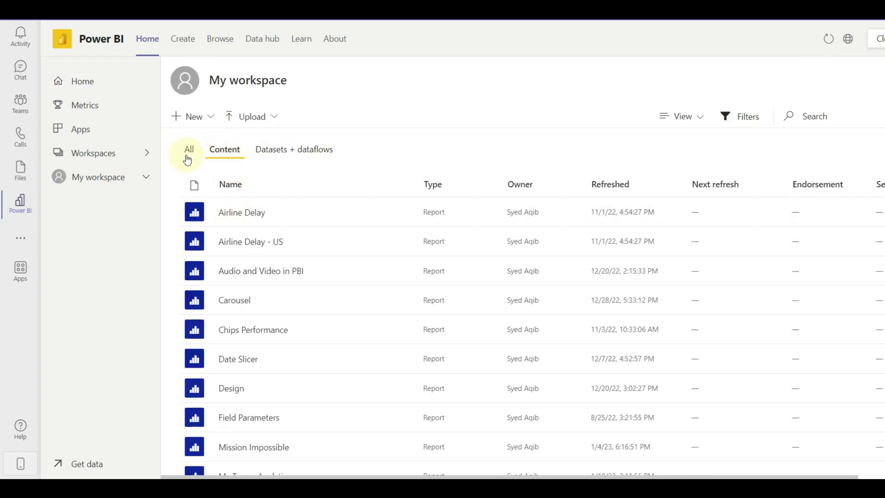
left_click(188, 152)
left_click(403, 243)
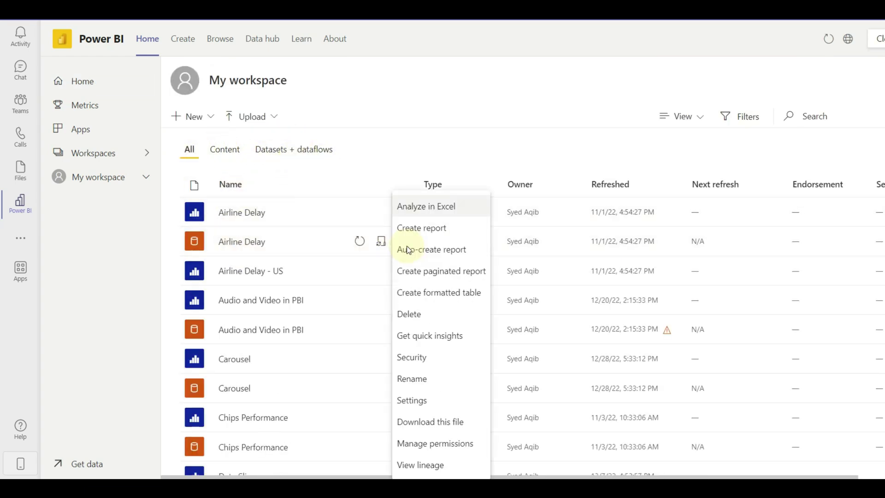
left_click(422, 444)
left_click(386, 140)
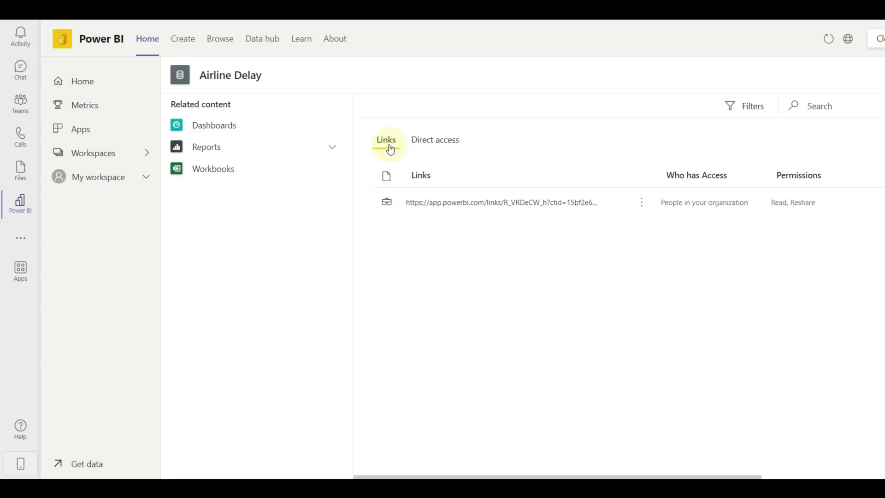
left_click(424, 140)
left_click(383, 106)
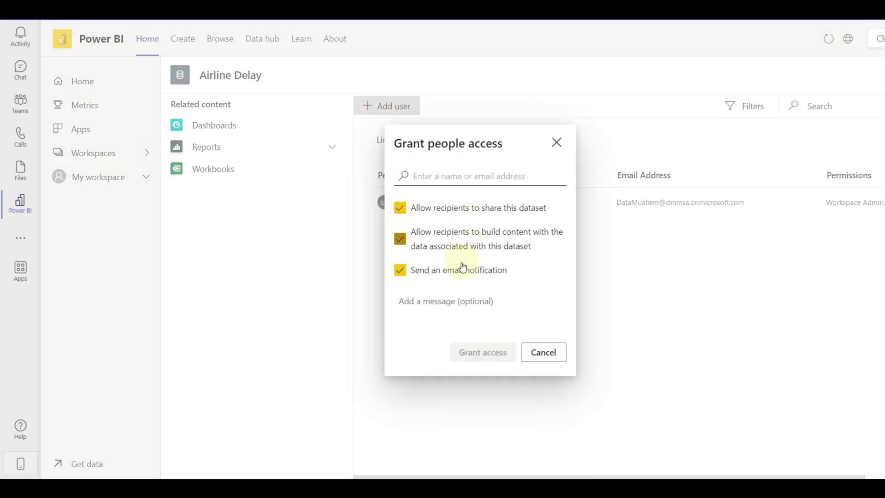
left_click(541, 356)
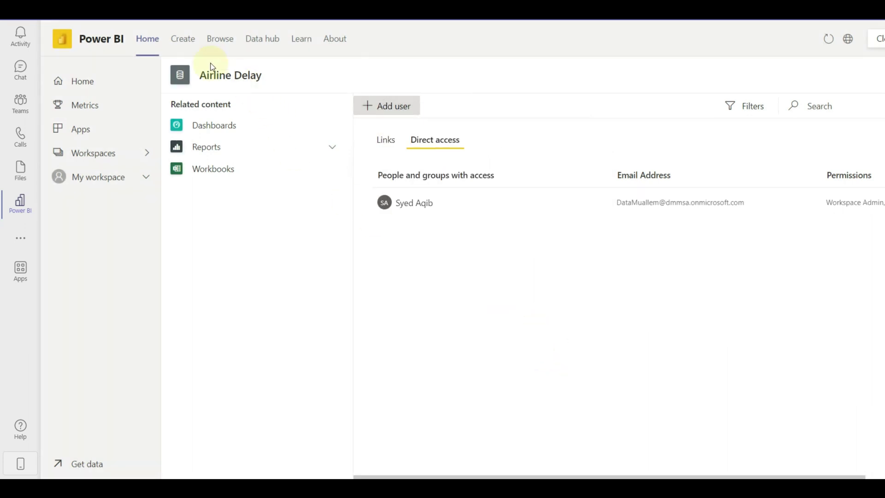
left_click(216, 150)
left_click(111, 176)
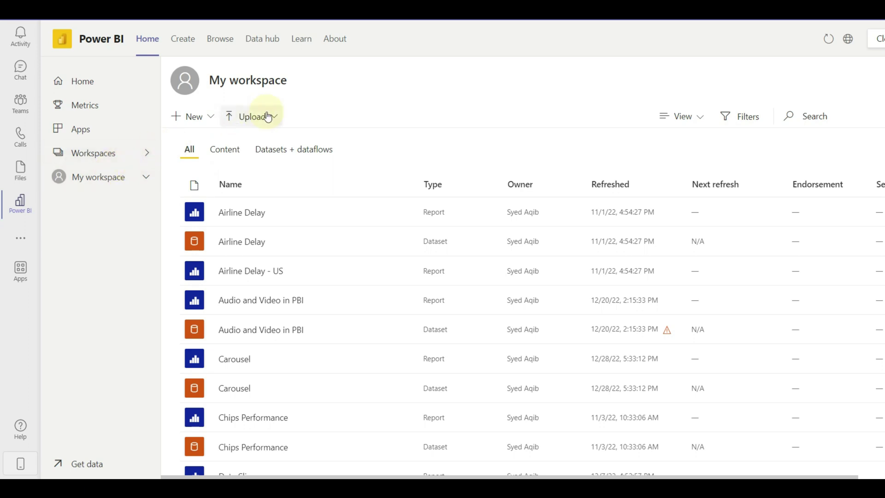
left_click(201, 118)
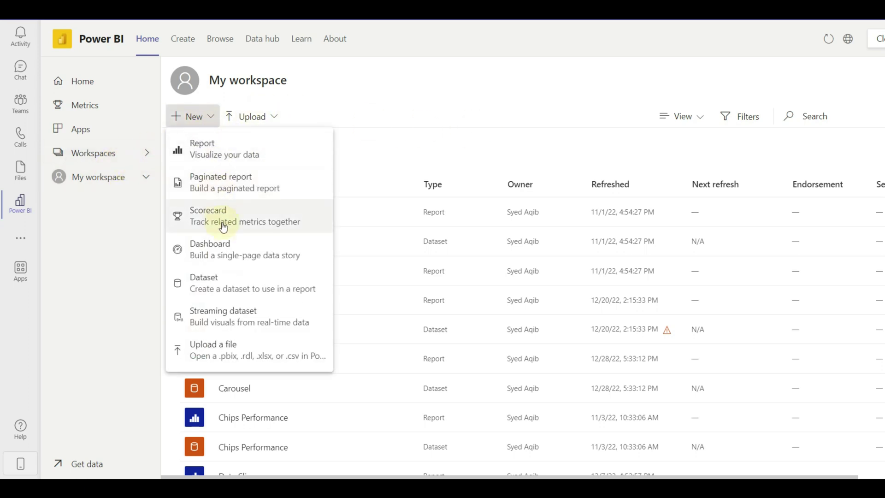
left_click(396, 138)
Step: Open the Teams activity analytics report from the Recommended cards
left_click(182, 40)
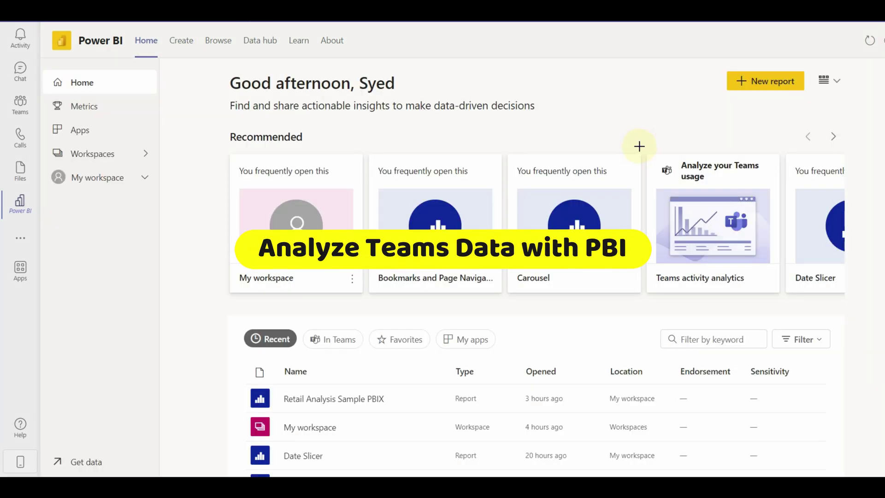
left_click_drag(638, 145, 783, 300)
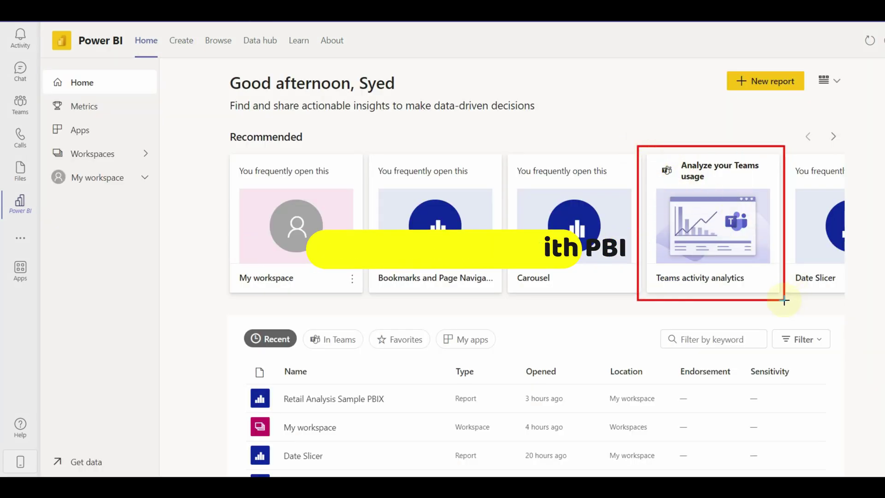
left_click(720, 208)
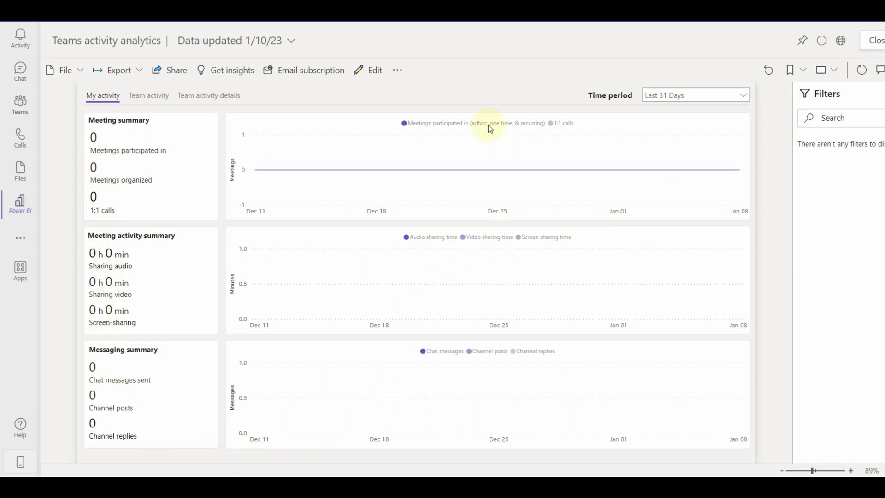
Step: Go to the Team activity details page and expand the Team name filter card
left_click(136, 98)
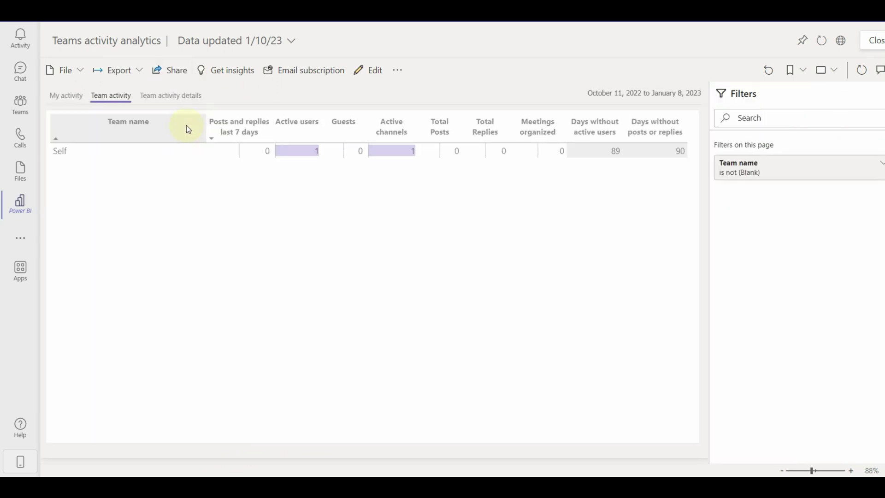
left_click(185, 96)
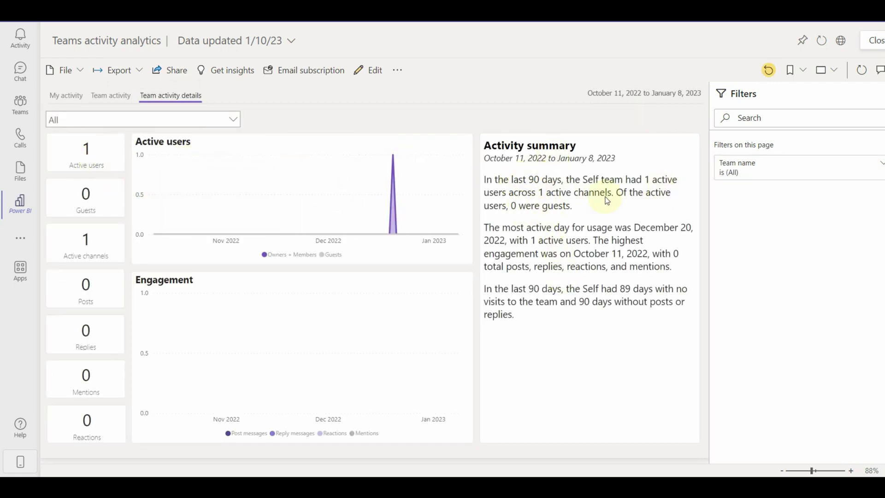
left_click(771, 168)
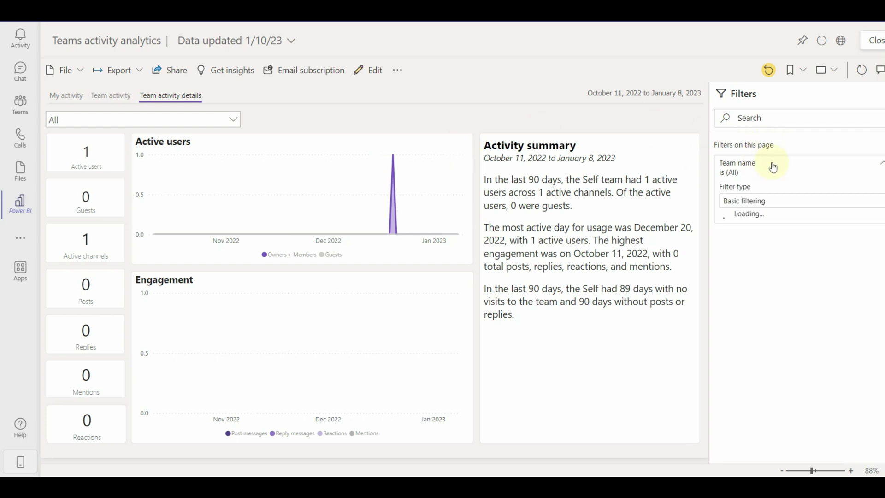
Step: Save a copy of the report in My workspace named 'My Teams Analytics'
left_click(773, 167)
left_click(773, 167)
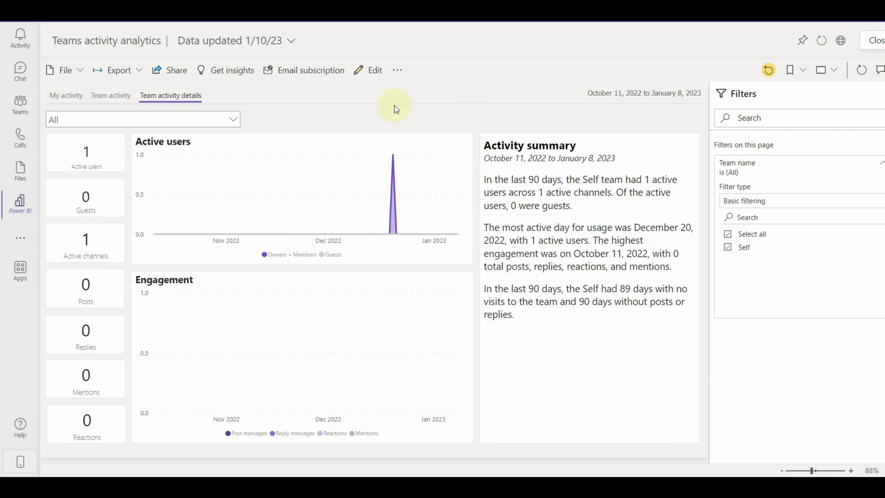
left_click(72, 74)
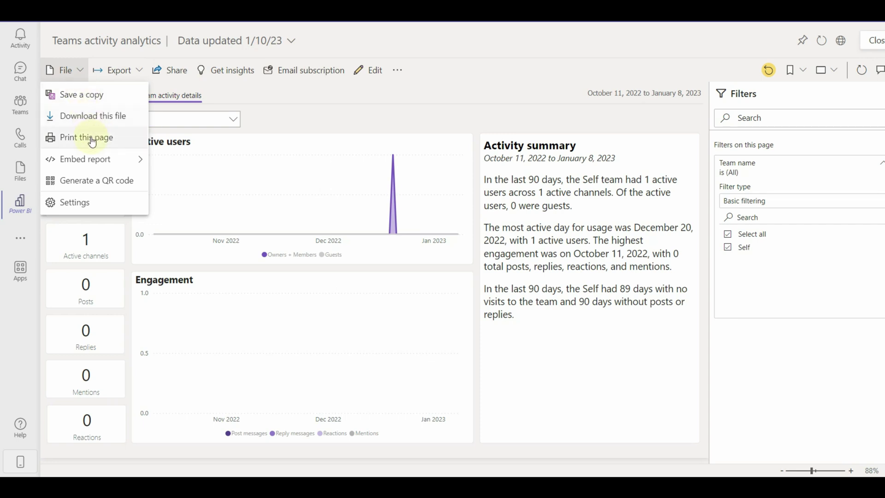
left_click(90, 98)
left_click(417, 279)
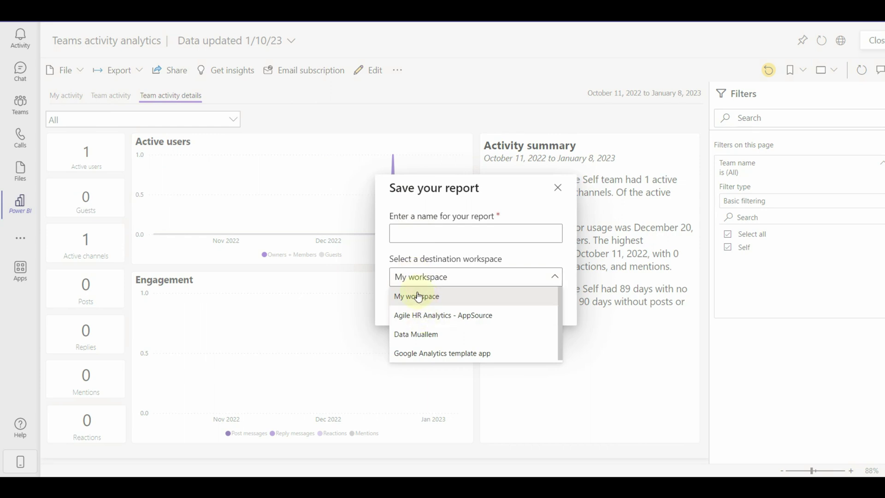
left_click(417, 297)
left_click(416, 238)
type("My Teams Analytics")
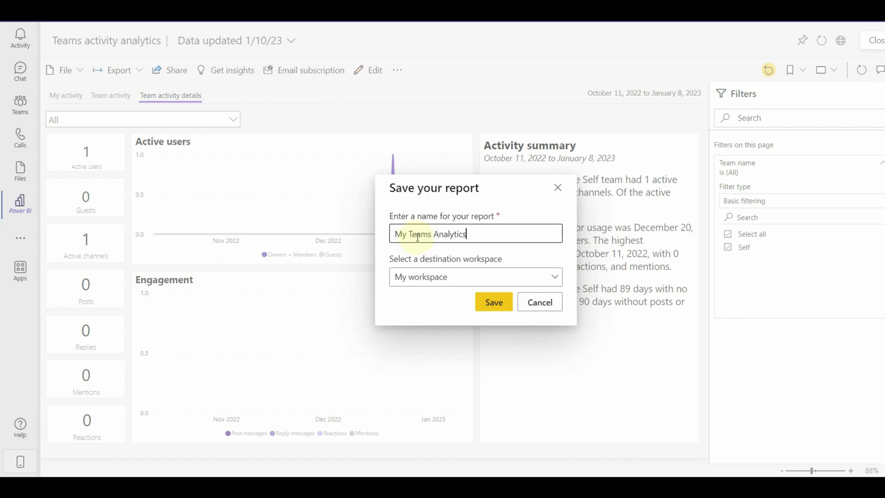
left_click(492, 304)
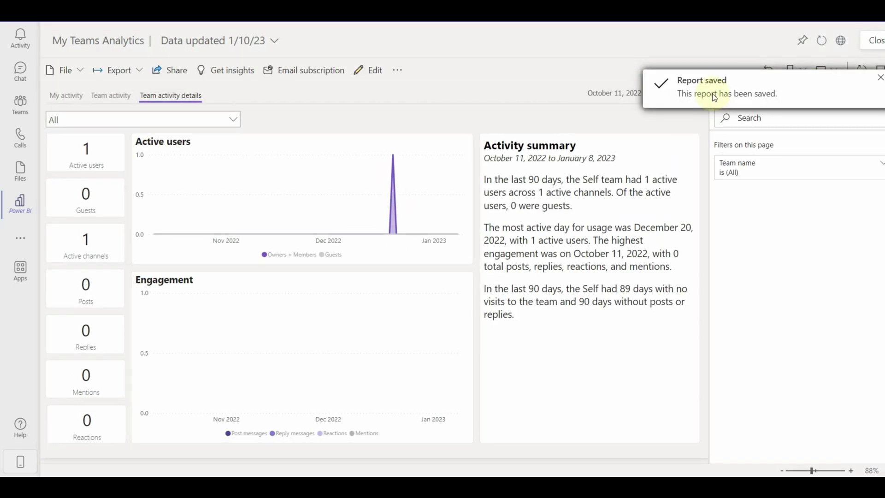
Step: From the My activity page, download the report with data as .pbix and open it in Power BI Desktop
left_click(65, 97)
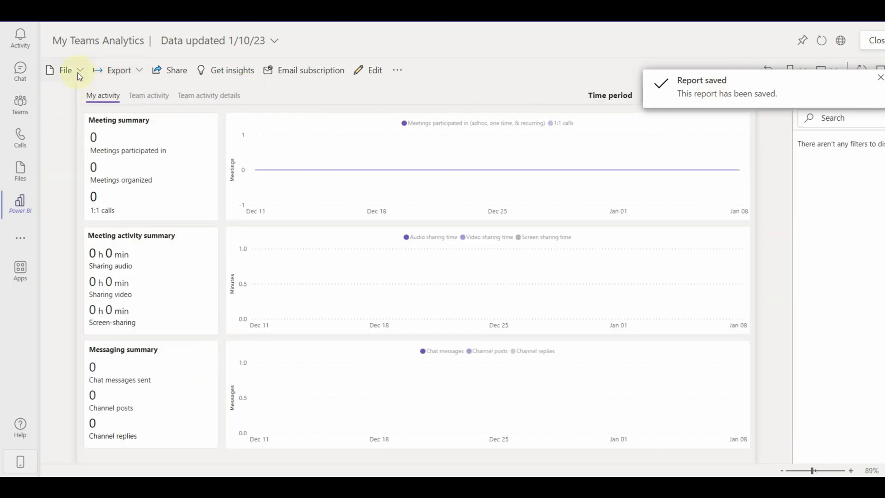
left_click(78, 73)
left_click(90, 115)
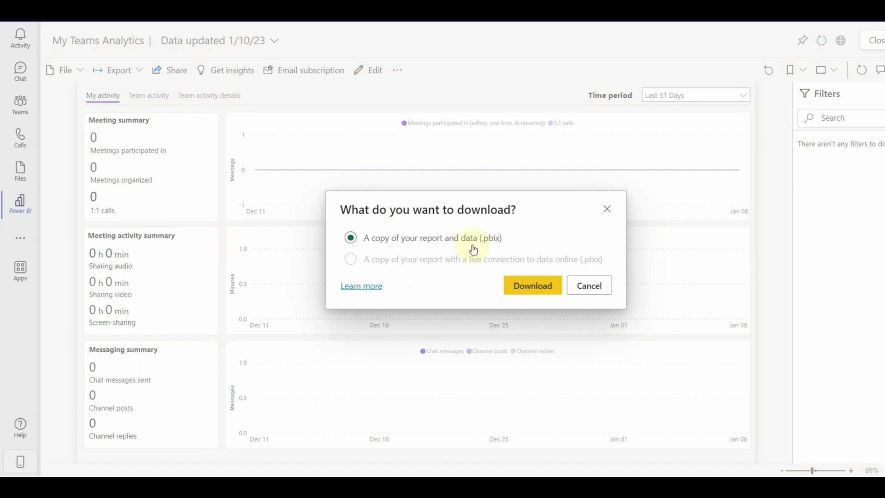
left_click(547, 295)
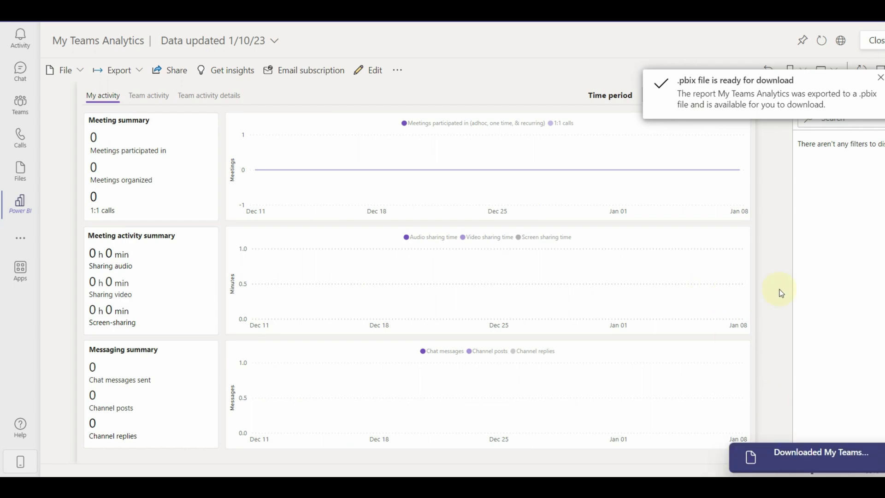
left_click(804, 454)
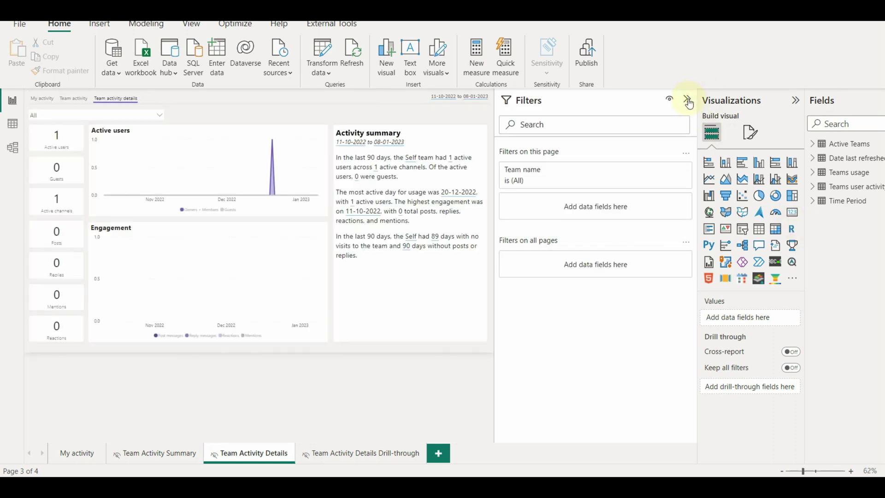
Step: Collapse the Filters pane and widen the Fields list by dragging its divider
left_click(686, 98)
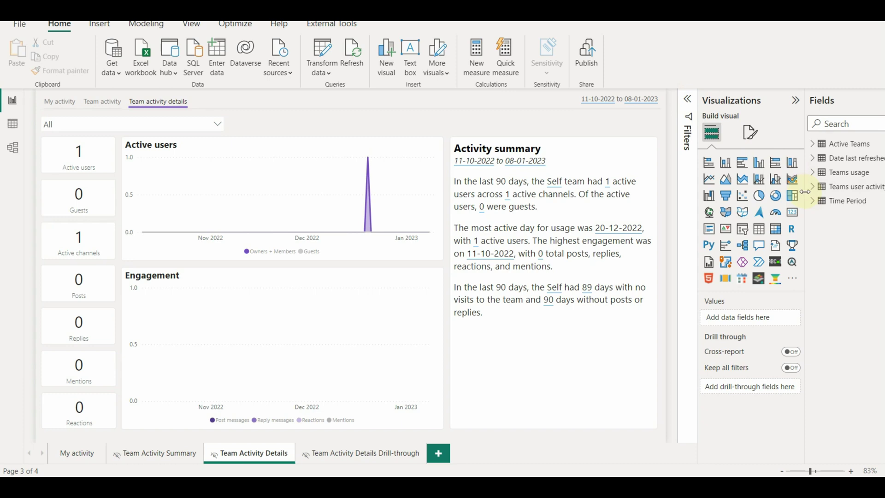
left_click_drag(805, 192, 754, 216)
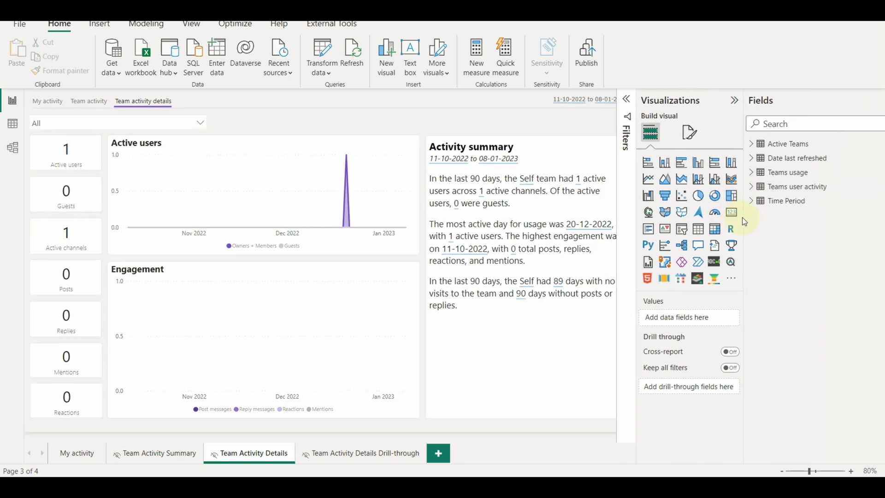
left_click_drag(743, 217, 742, 217)
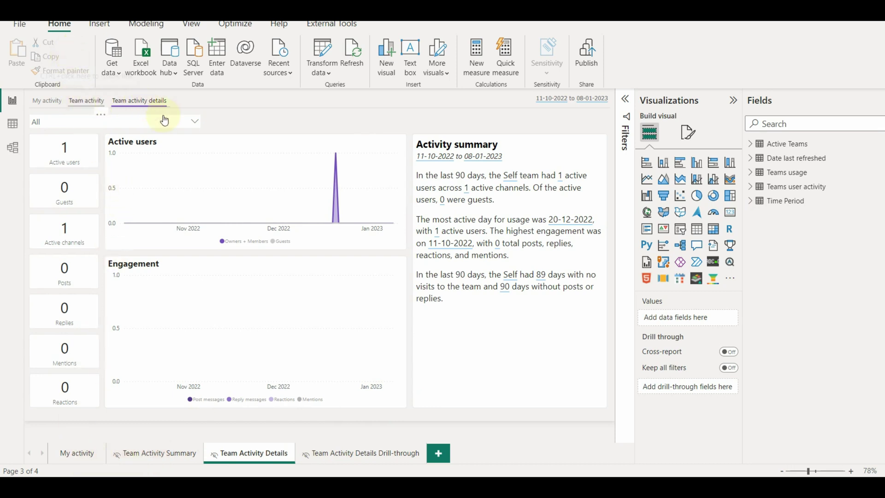
Step: Add a new blank report page and view the Active Teams table's rows in Data view
left_click(439, 454)
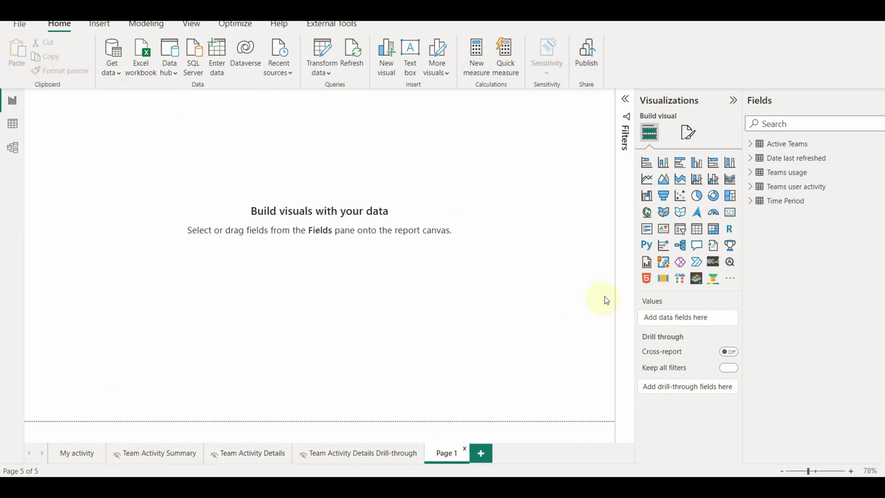
left_click(752, 145)
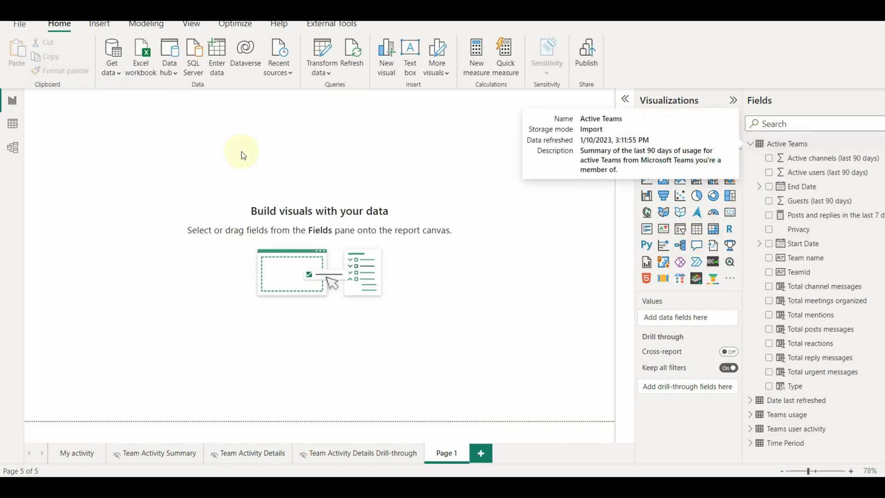
left_click(12, 124)
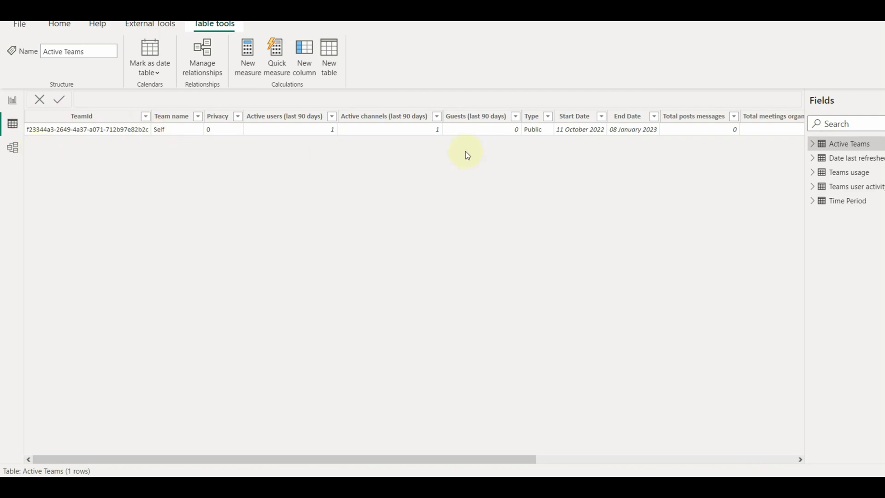
Step: Browse the Date last refreshed, Teams usage, Teams user activity and Time Period tables, then switch to Model view
left_click(866, 159)
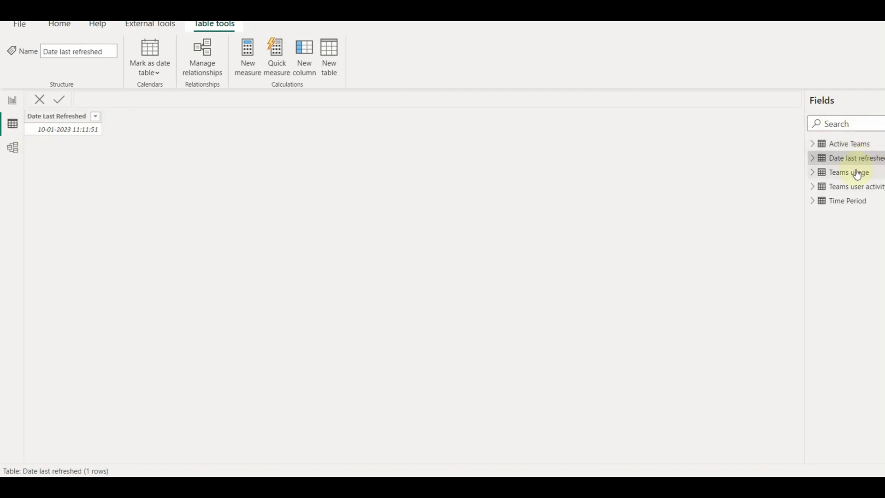
left_click(858, 173)
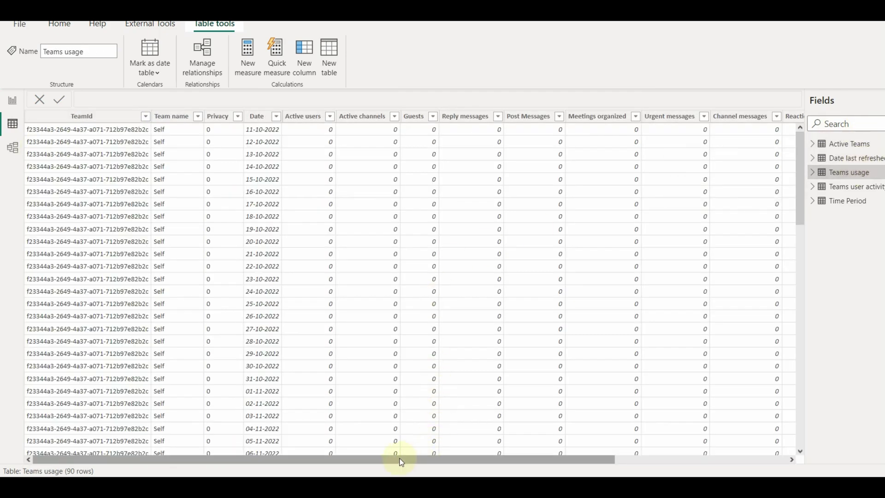
left_click_drag(396, 460, 315, 448)
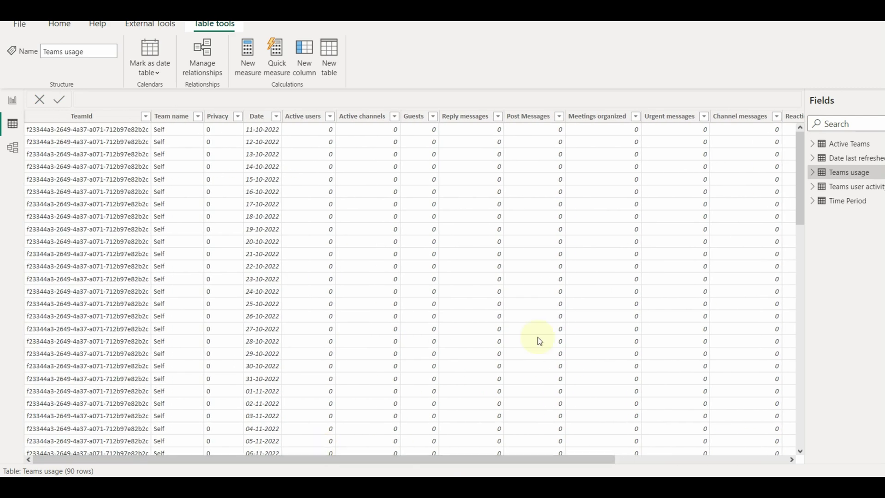
left_click(861, 188)
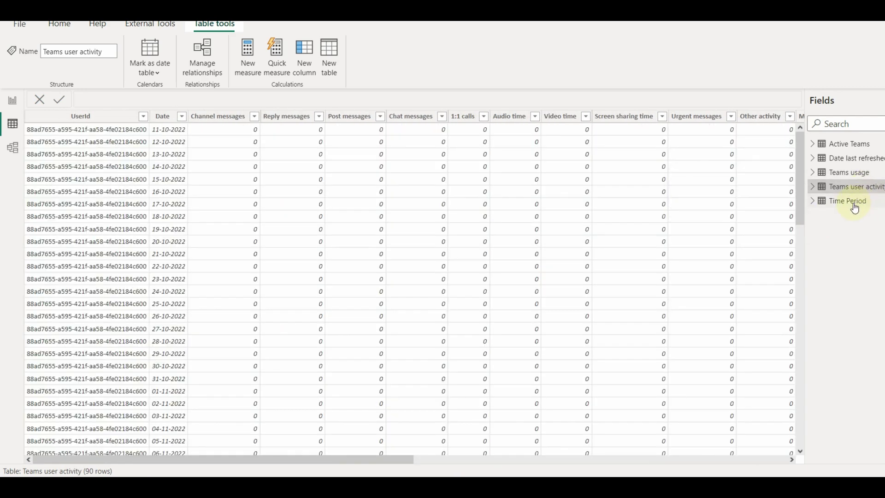
left_click(854, 205)
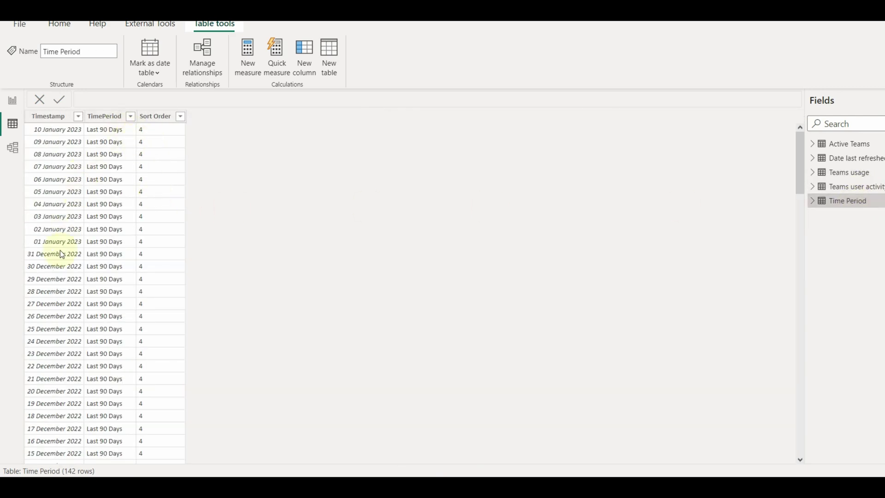
left_click(6, 152)
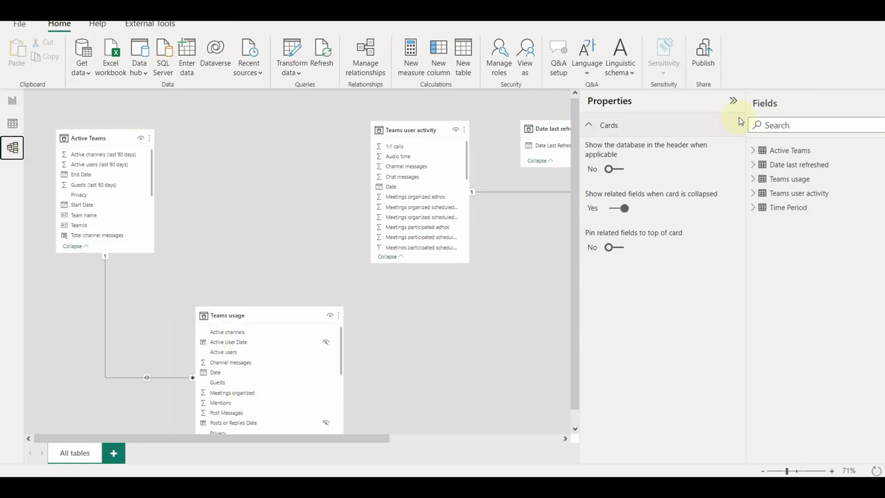
Step: Collapse the Properties pane and zoom out until all five tables and their relationships show
left_click(734, 101)
scroll(470, 363, "down", 3, "ctrl")
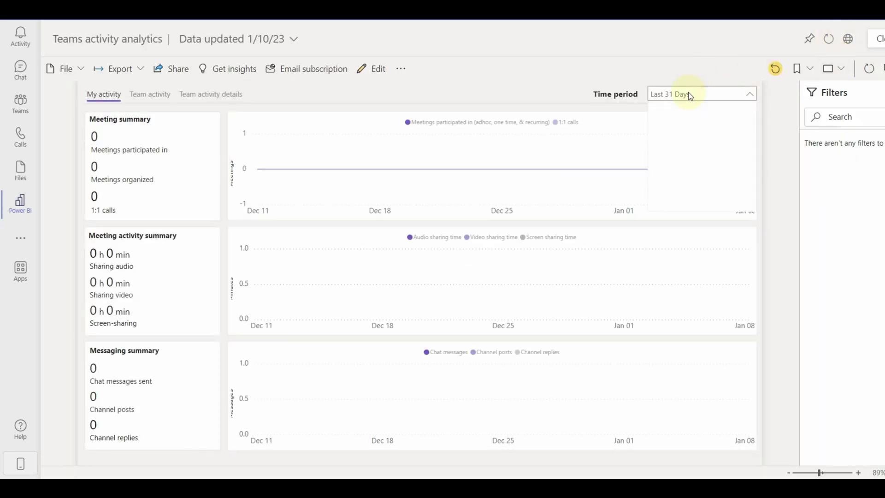
left_click(688, 93)
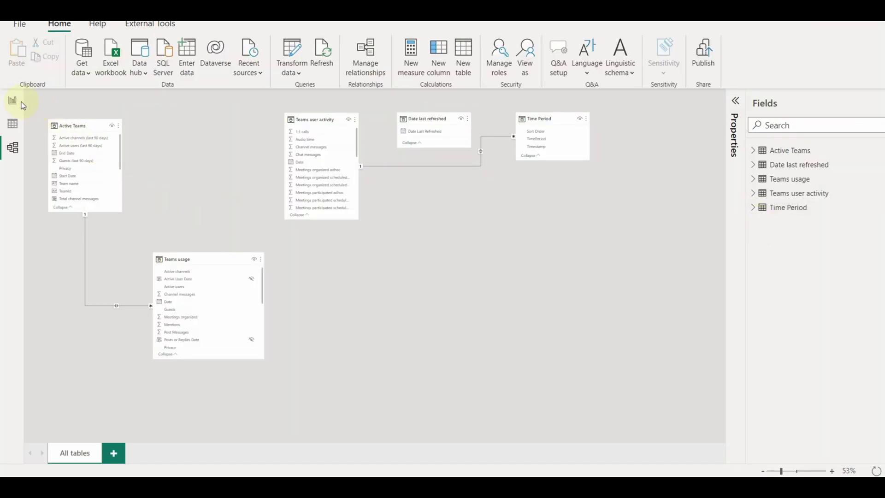
Step: Back in Report view, filter the My activity page's Time period slicer to Last 90 Days
left_click(21, 103)
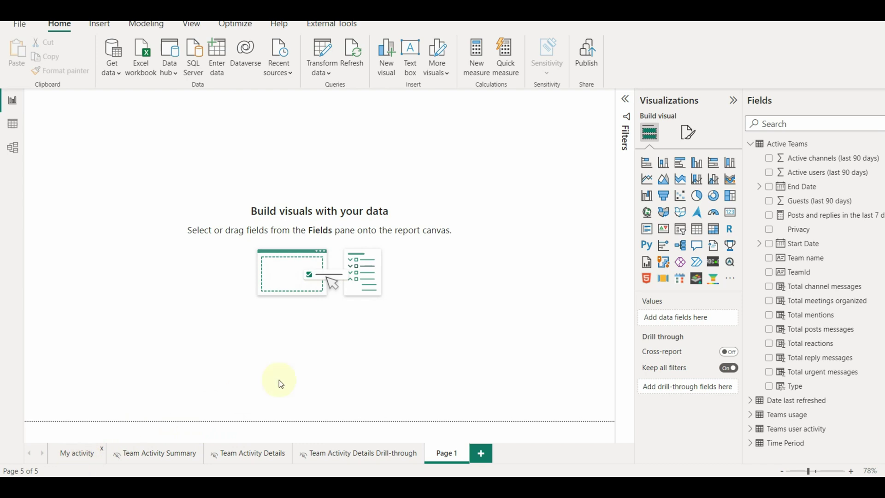
left_click(77, 453)
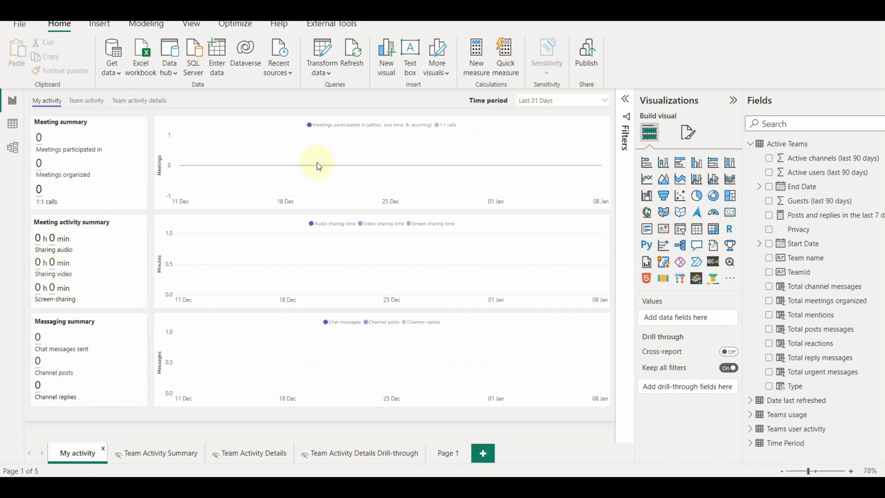
left_click(543, 103)
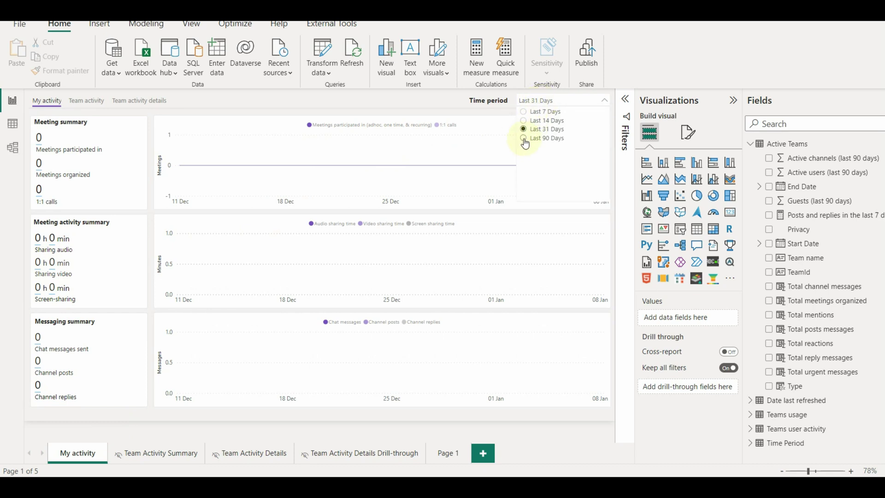
left_click(525, 138)
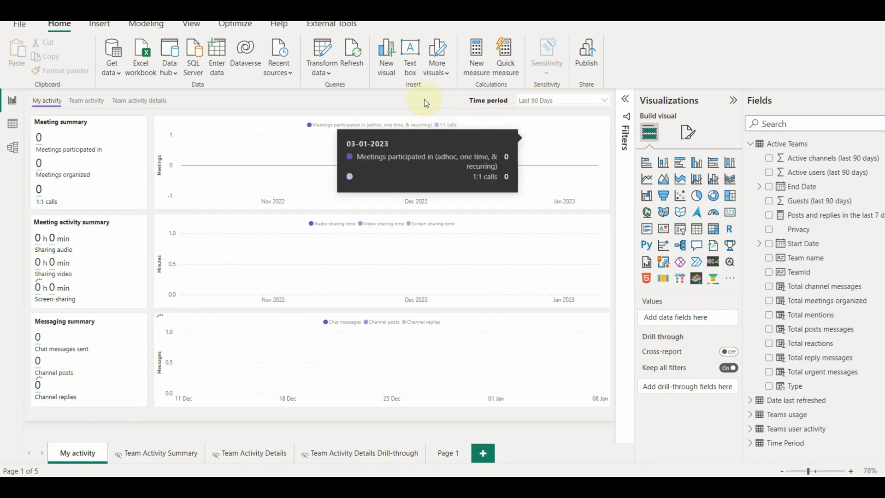